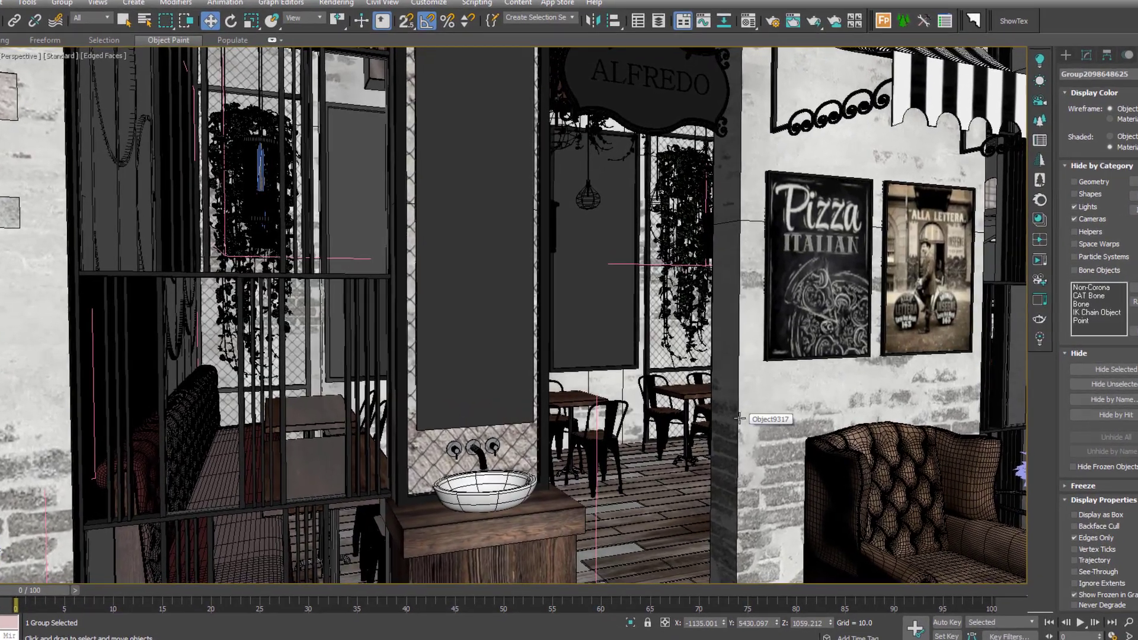
# Load the WireMeshGenerator script file into the restaurant scene from its folder and close the generator window.
pyautogui.scroll(5, 740, 418)
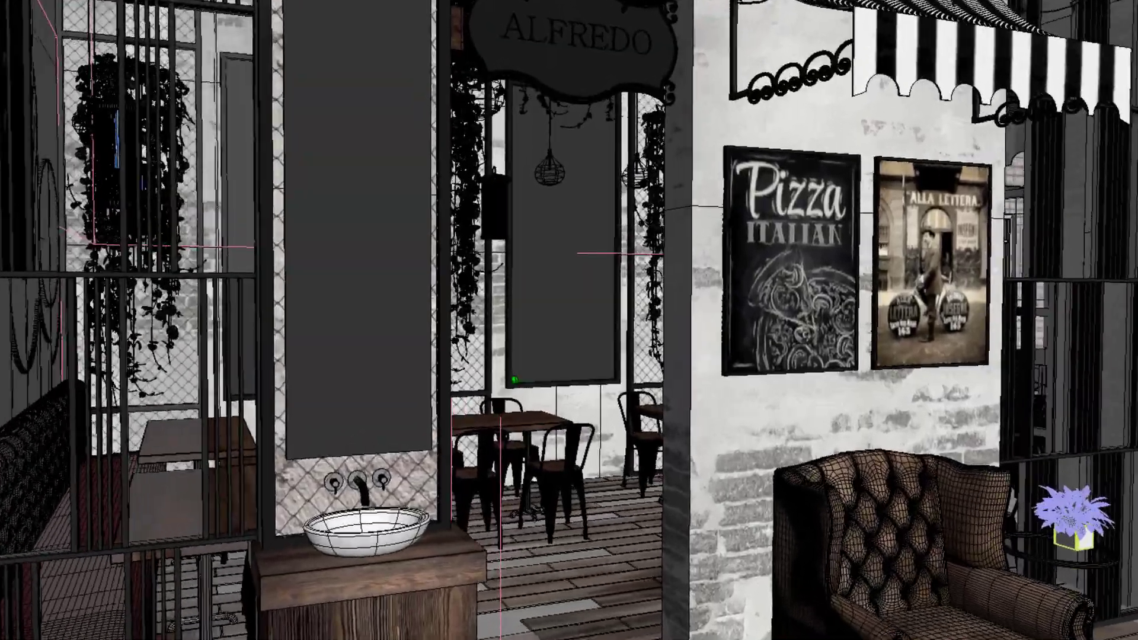
pyautogui.scroll(5, 515, 380)
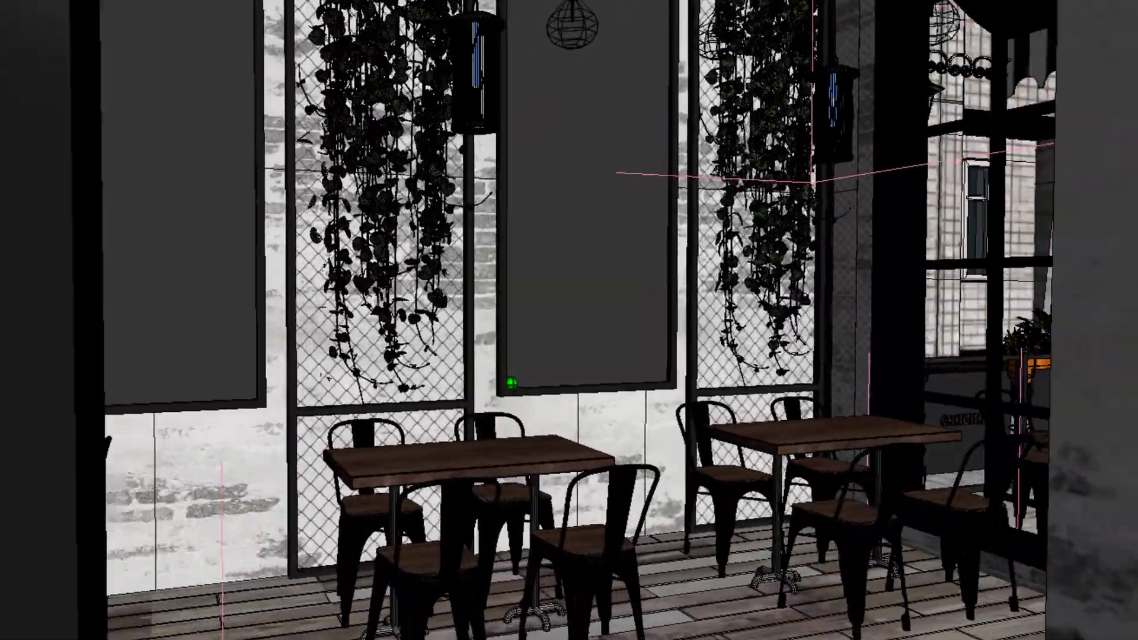
pyautogui.scroll(8, 591, 278)
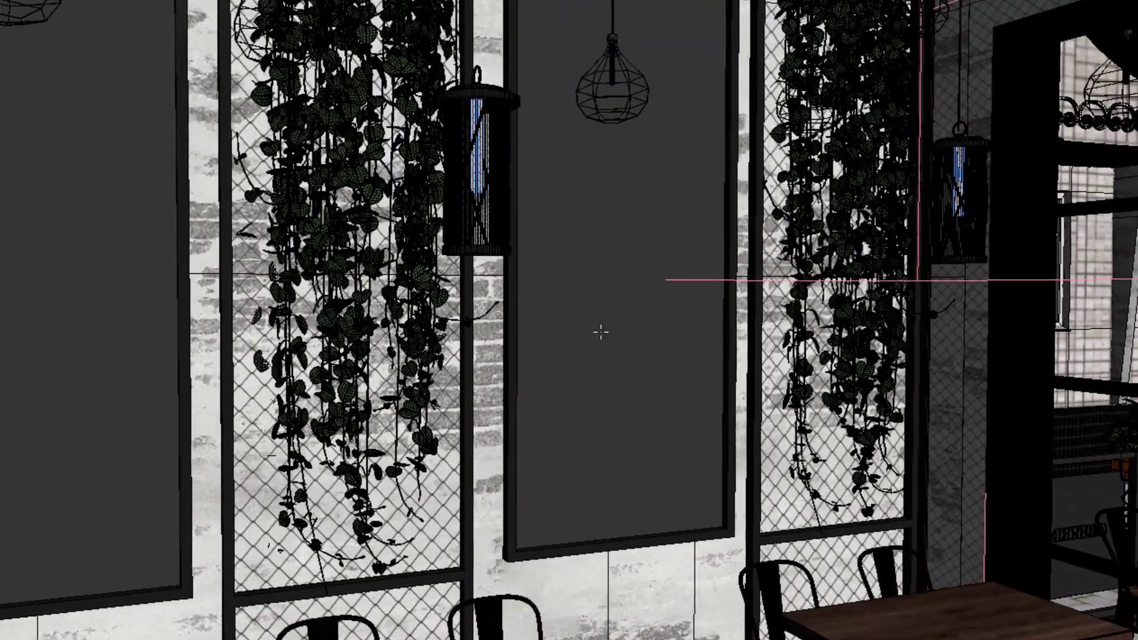
pyautogui.scroll(-4, 601, 332)
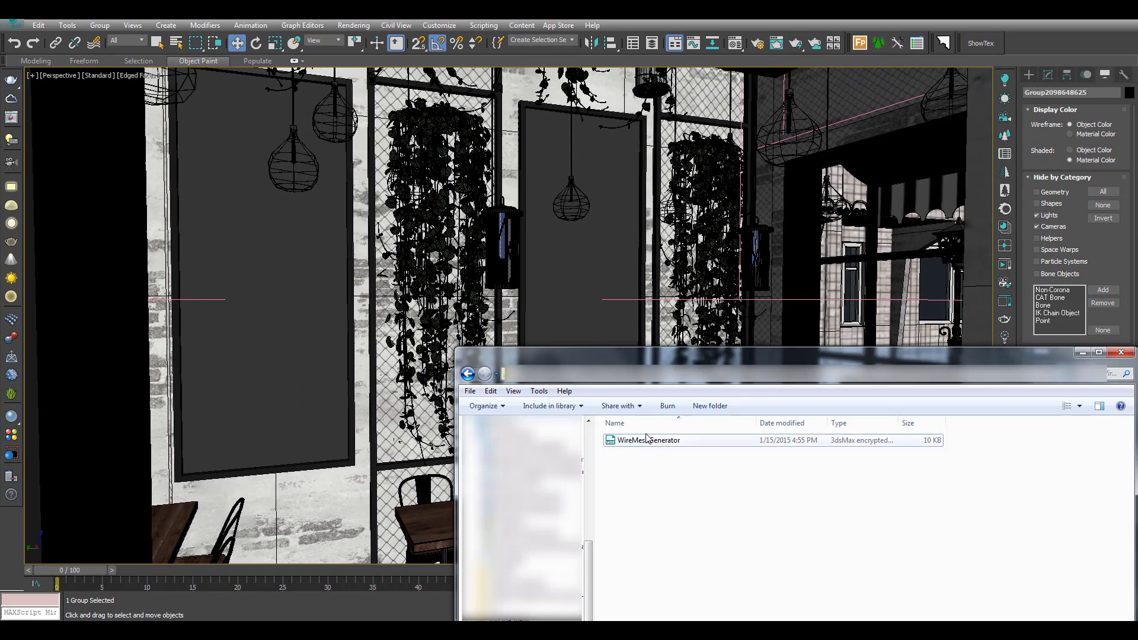
pyautogui.moveTo(643, 440); pyautogui.dragTo(507, 263)
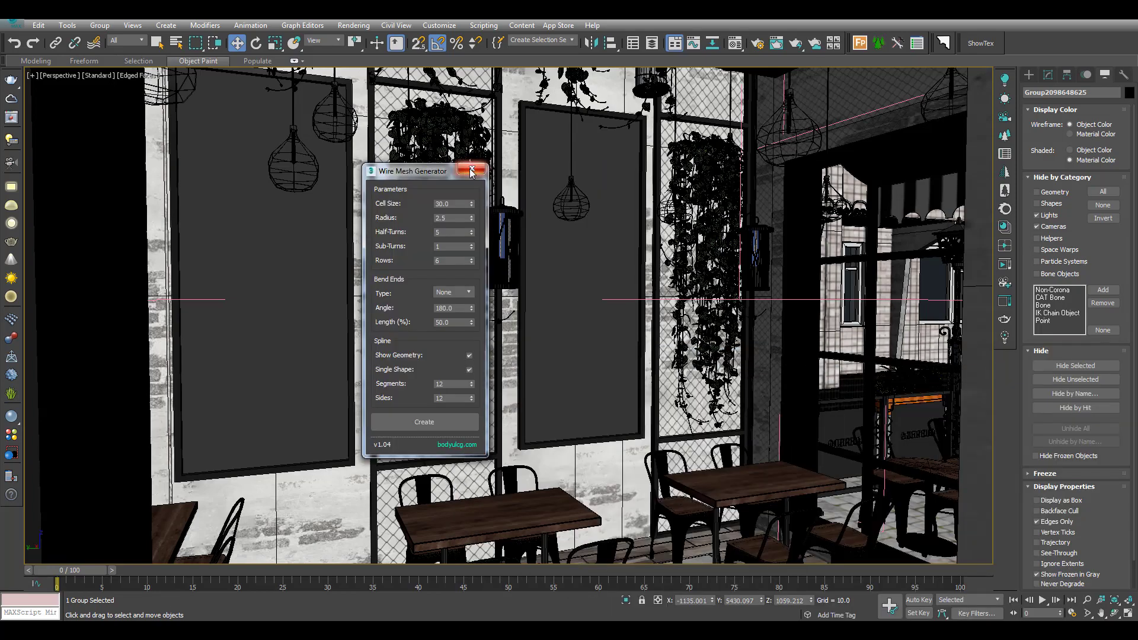
pyautogui.click(473, 171)
# Run the WireMeshGenerator script from the scripts folder and keep the Wire Mesh Generator window open.
pyautogui.click(490, 27)
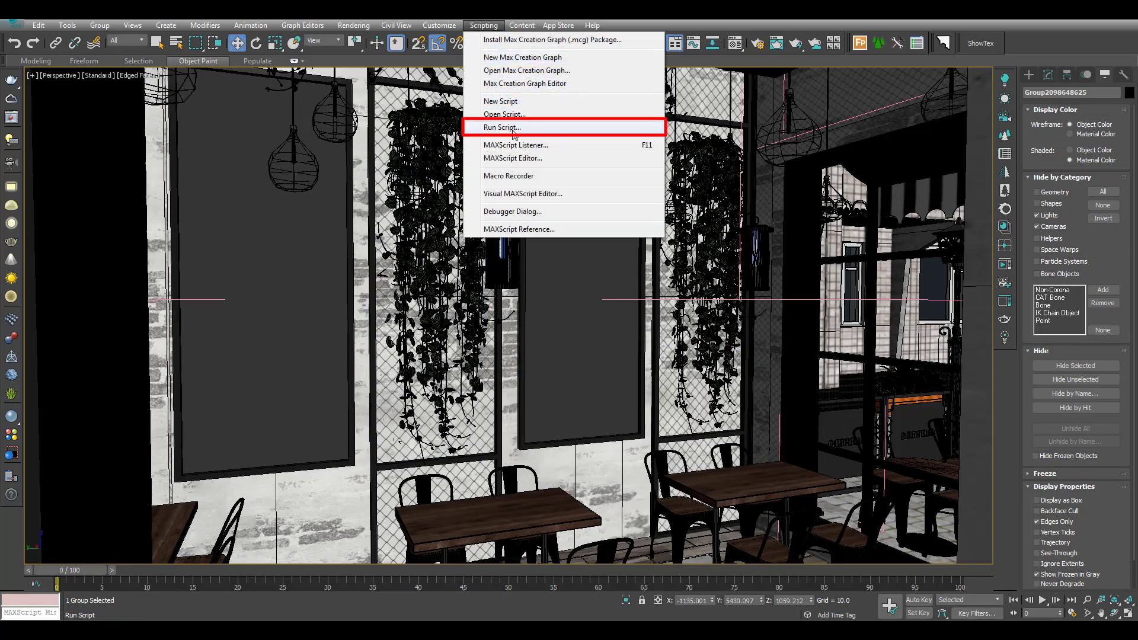
pyautogui.click(552, 130)
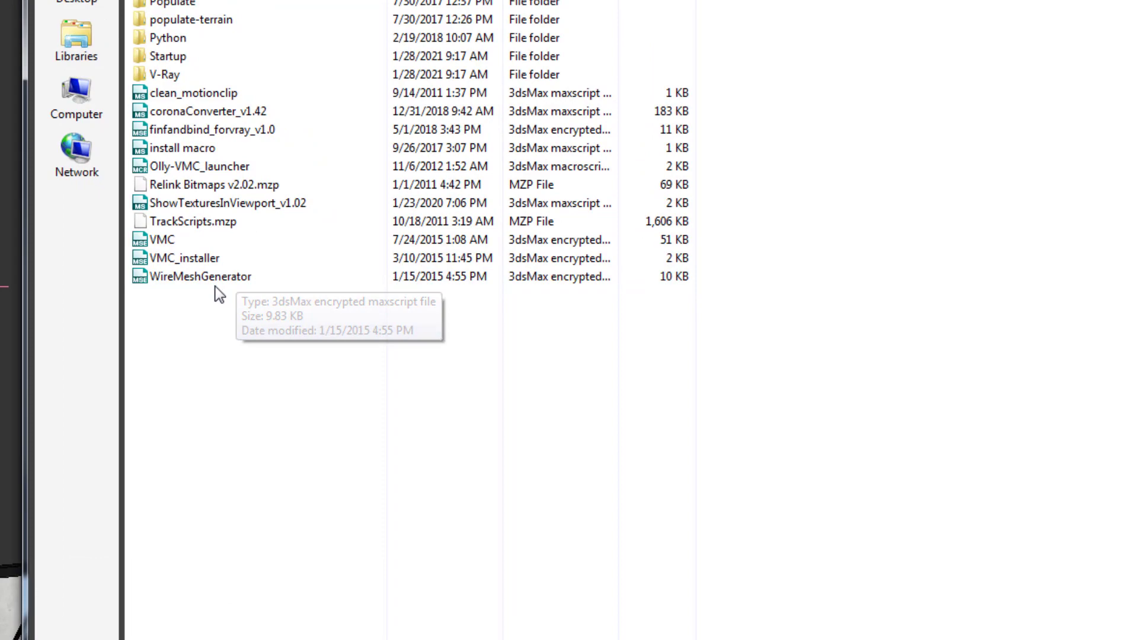
pyautogui.click(300, 289)
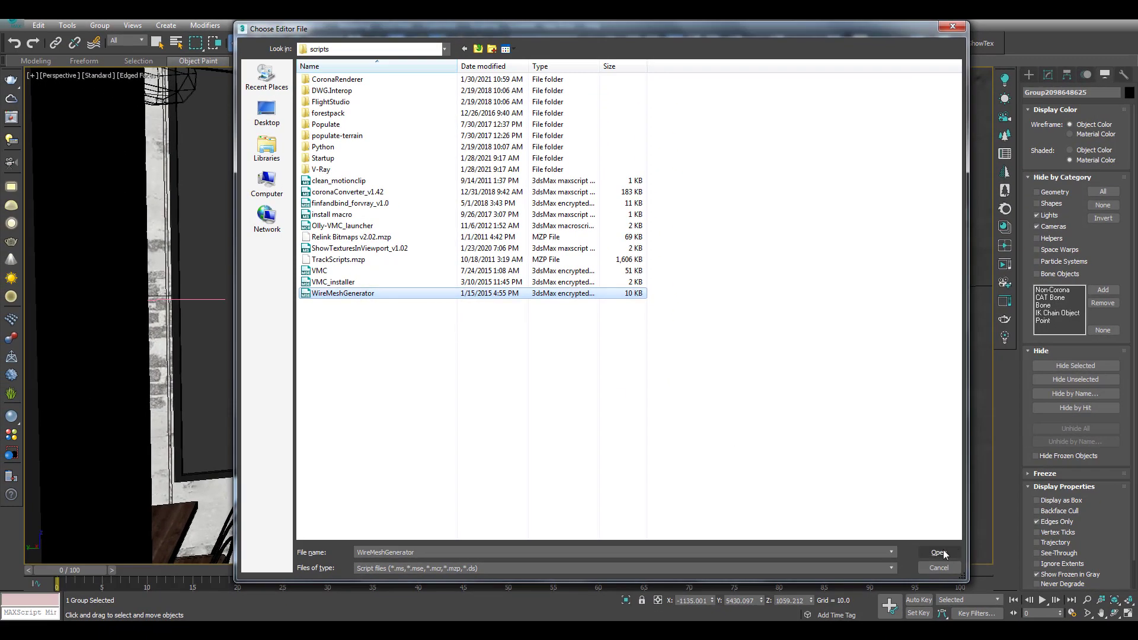
pyautogui.press('Return')
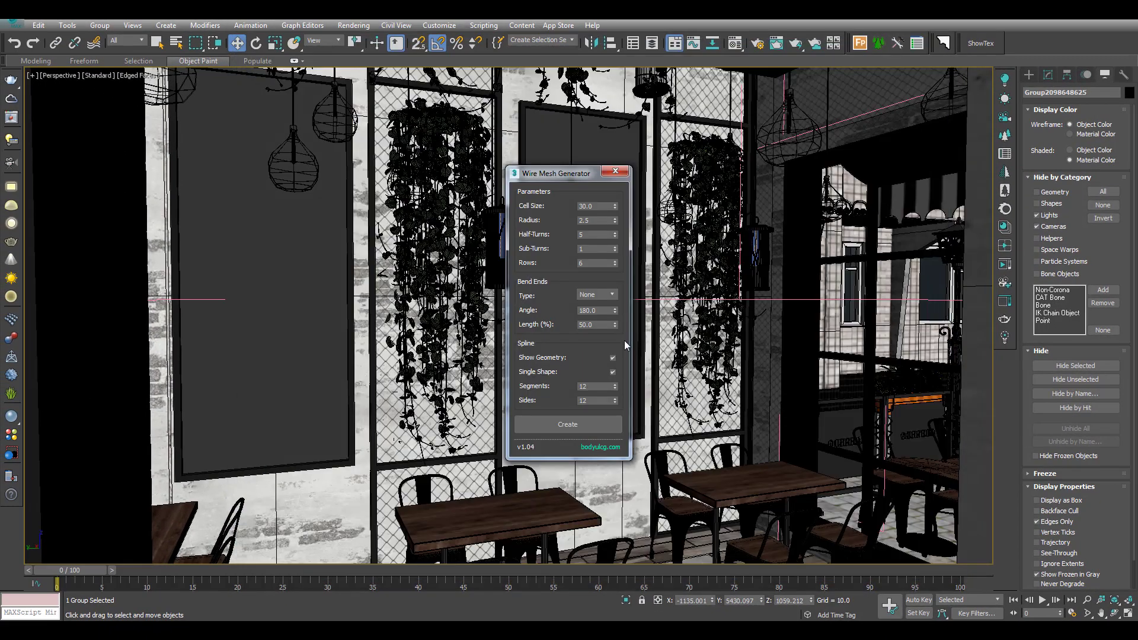
pyautogui.moveTo(571, 178); pyautogui.dragTo(614, 166)
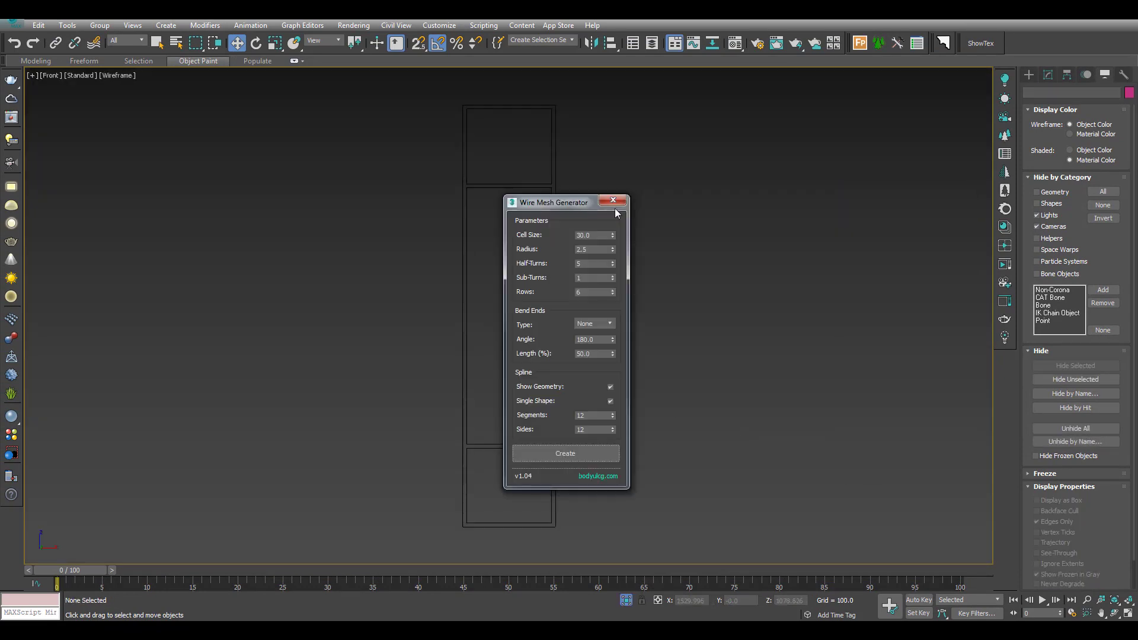
# Display the generated wire mesh shaded with edged faces in the Front view, clear of the generator window, and select it.
pyautogui.click(552, 457)
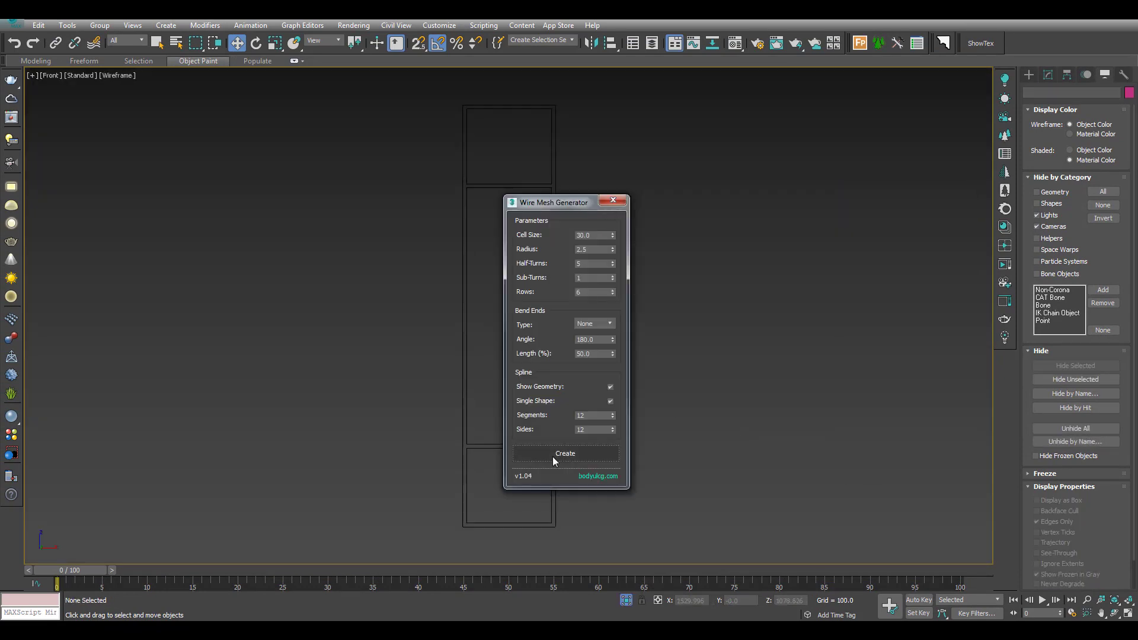
pyautogui.click(580, 459)
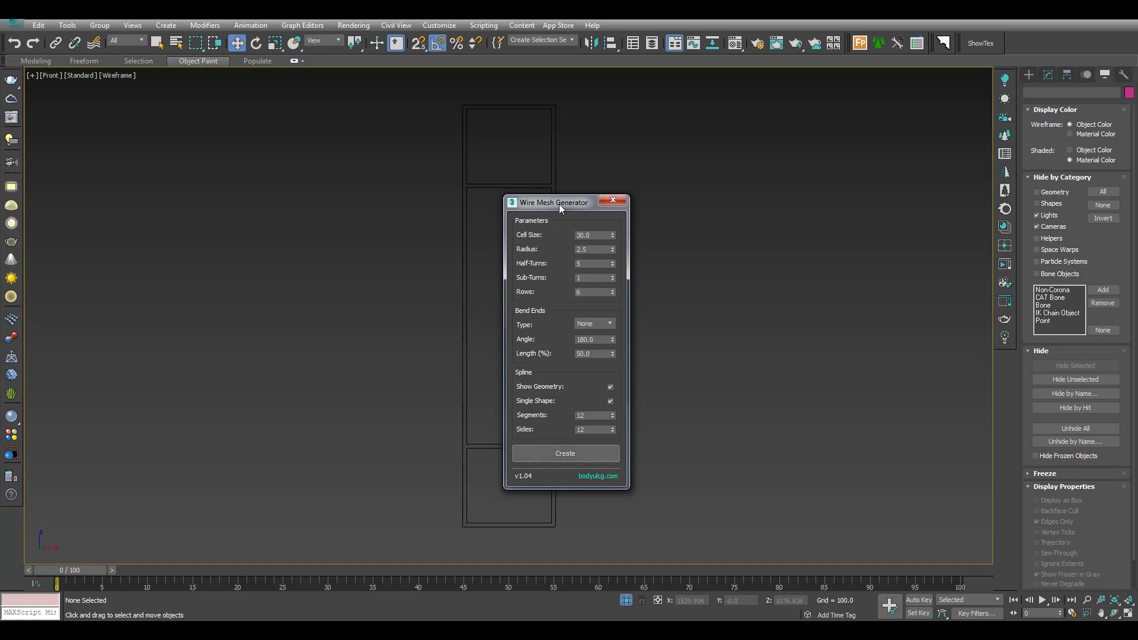
pyautogui.moveTo(561, 204); pyautogui.dragTo(805, 190)
pyautogui.scroll(8, 527, 313)
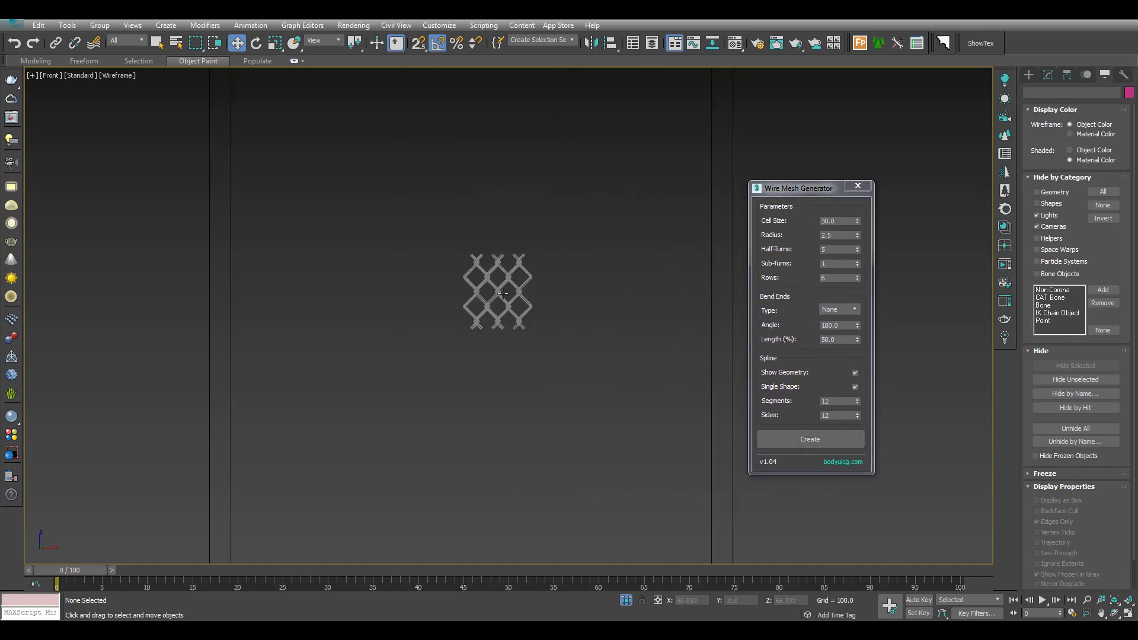
pyautogui.press('F3')
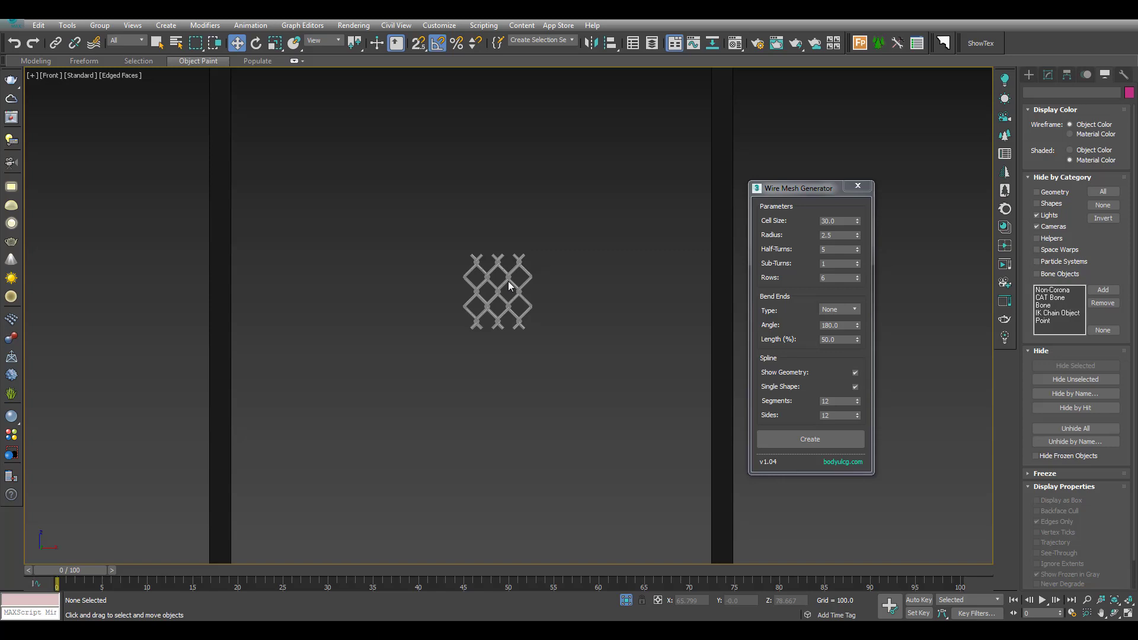
pyautogui.press('F4')
pyautogui.click(508, 286)
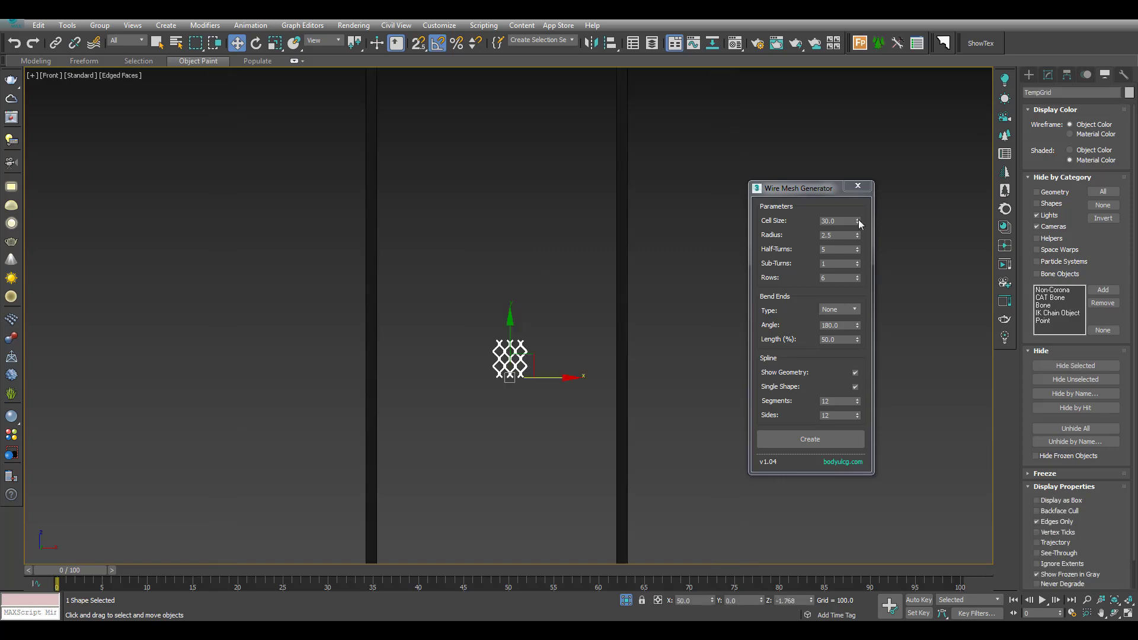
# Set the wire mesh's cell size to 60.3, radius to 3.49 and half-turns to 77 to fill the frame's height.
pyautogui.moveTo(858, 219); pyautogui.dragTo(923, 613)
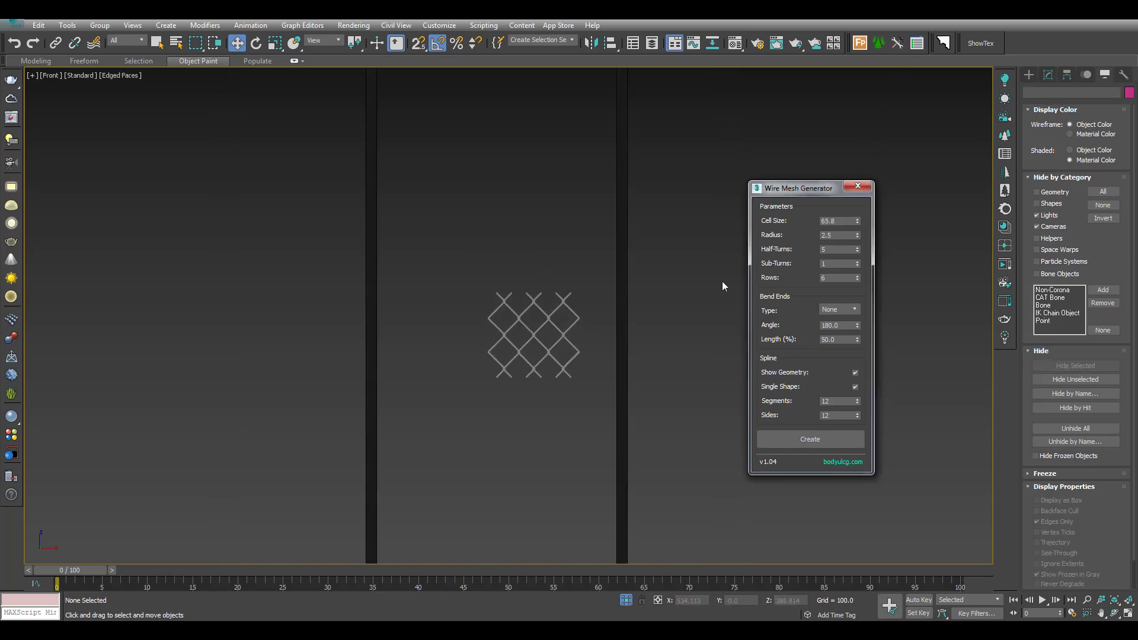
pyautogui.moveTo(858, 236); pyautogui.dragTo(863, 196)
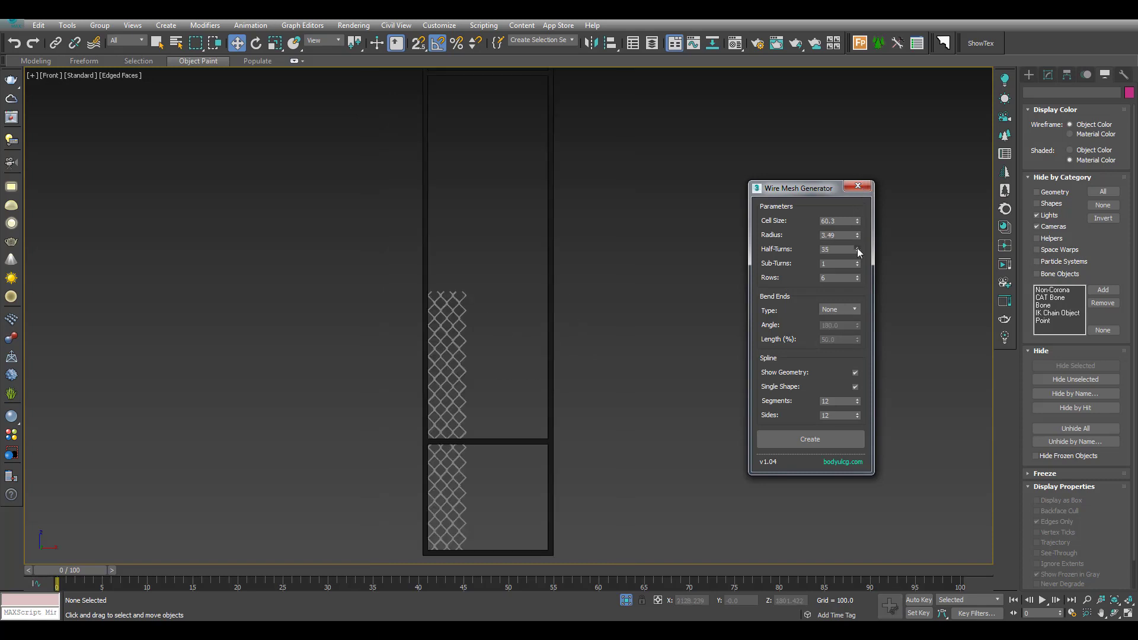
pyautogui.moveTo(858, 248); pyautogui.dragTo(857, 248)
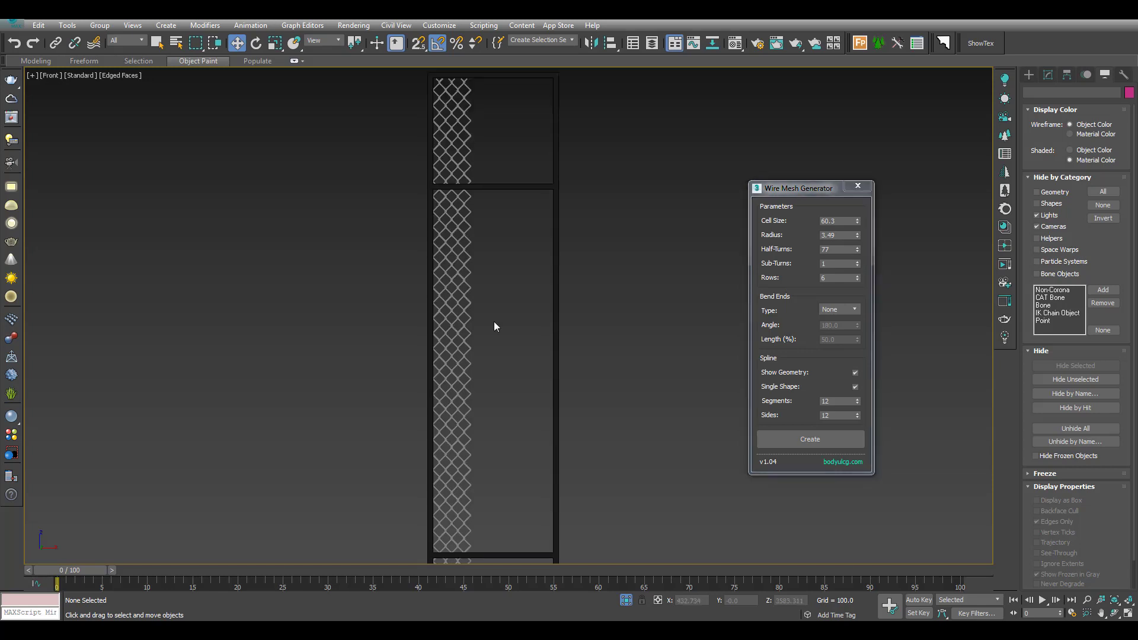
# Increase the wire mesh's rows to 20 to fill the frame's width.
pyautogui.click(857, 276)
pyautogui.click(858, 276)
pyautogui.click(858, 276)
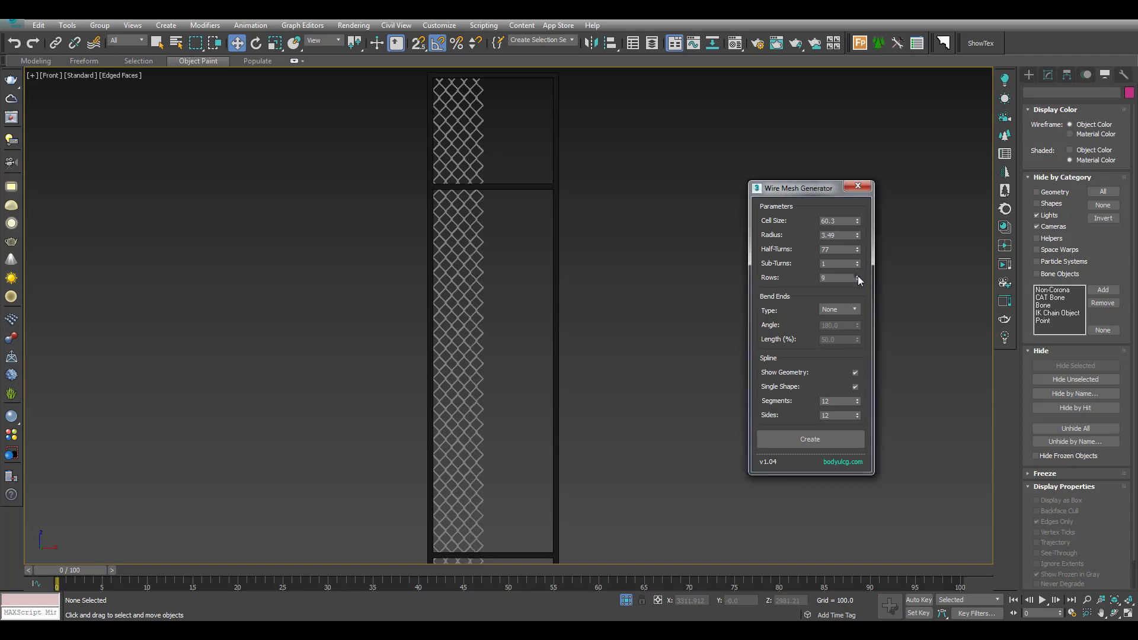
pyautogui.click(858, 275)
pyautogui.click(858, 276)
pyautogui.click(858, 276)
pyautogui.click(858, 276)
pyautogui.click(858, 276)
pyautogui.click(858, 276)
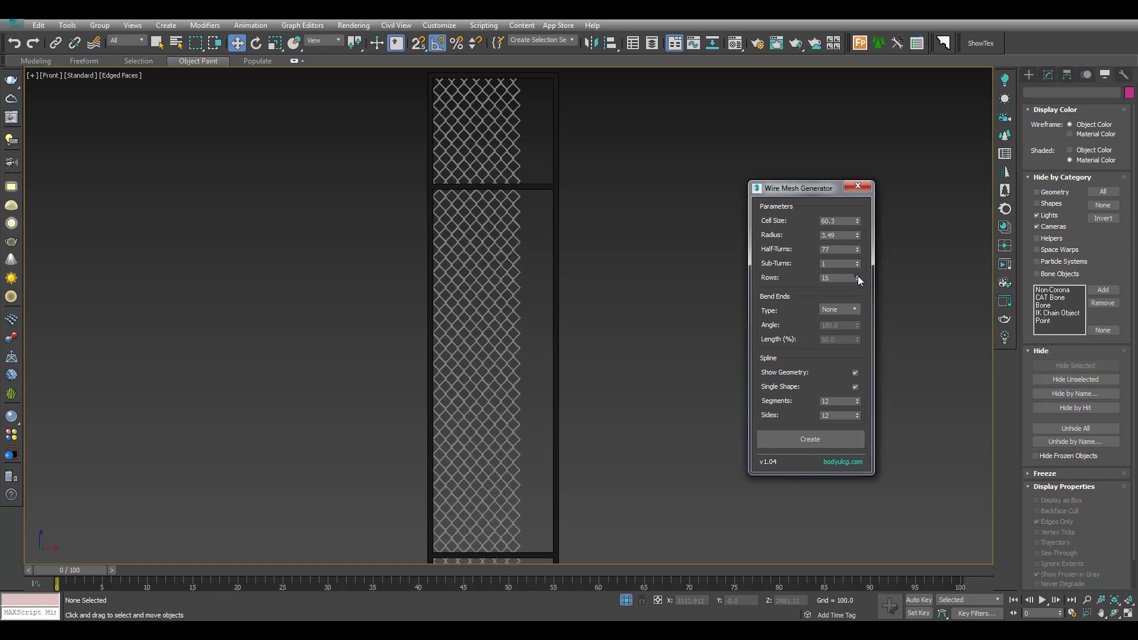
pyautogui.click(858, 275)
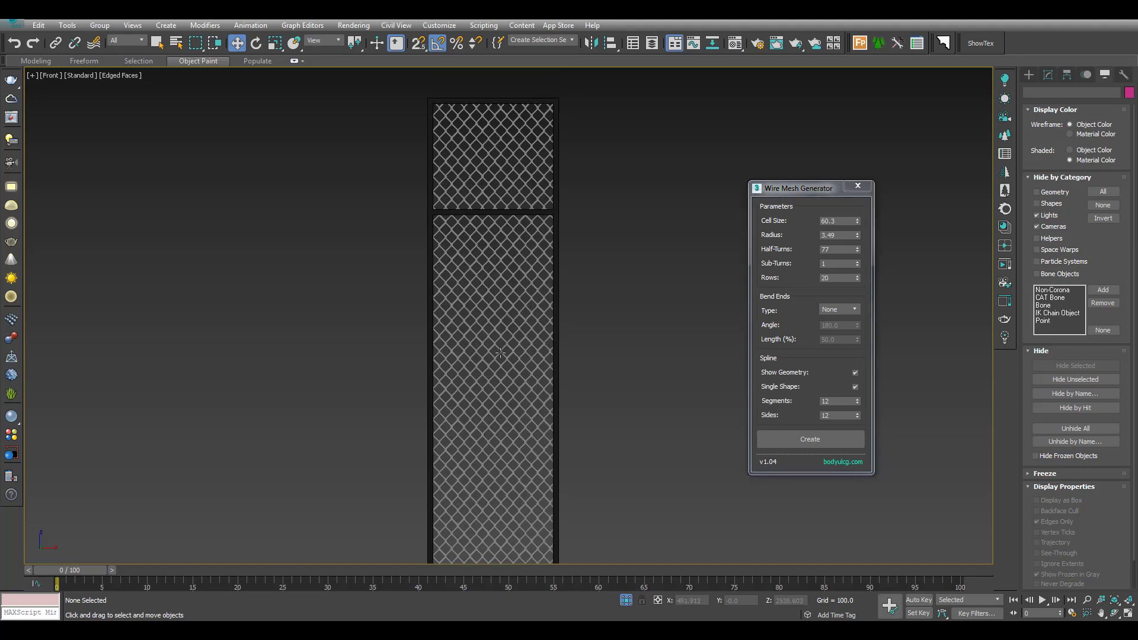
# Examine the mesh's interlocking wires in the Perspective view and try a higher sub-turns value.
pyautogui.scroll(2, 505, 353)
pyautogui.moveTo(505, 352); pyautogui.dragTo(508, 327, button='middle')
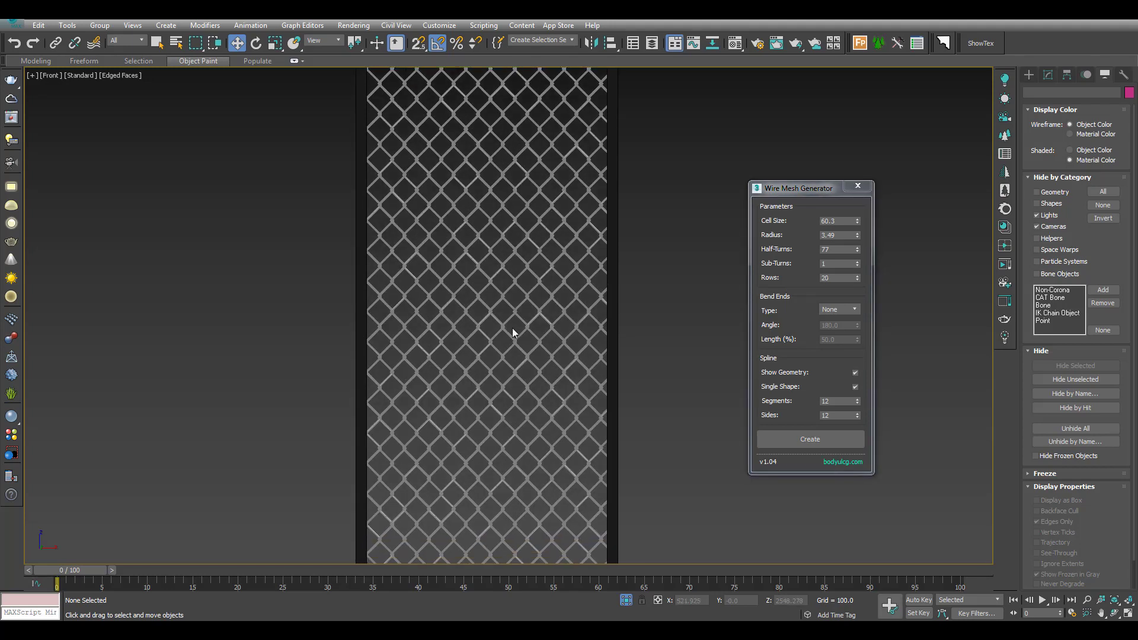
pyautogui.press('p')
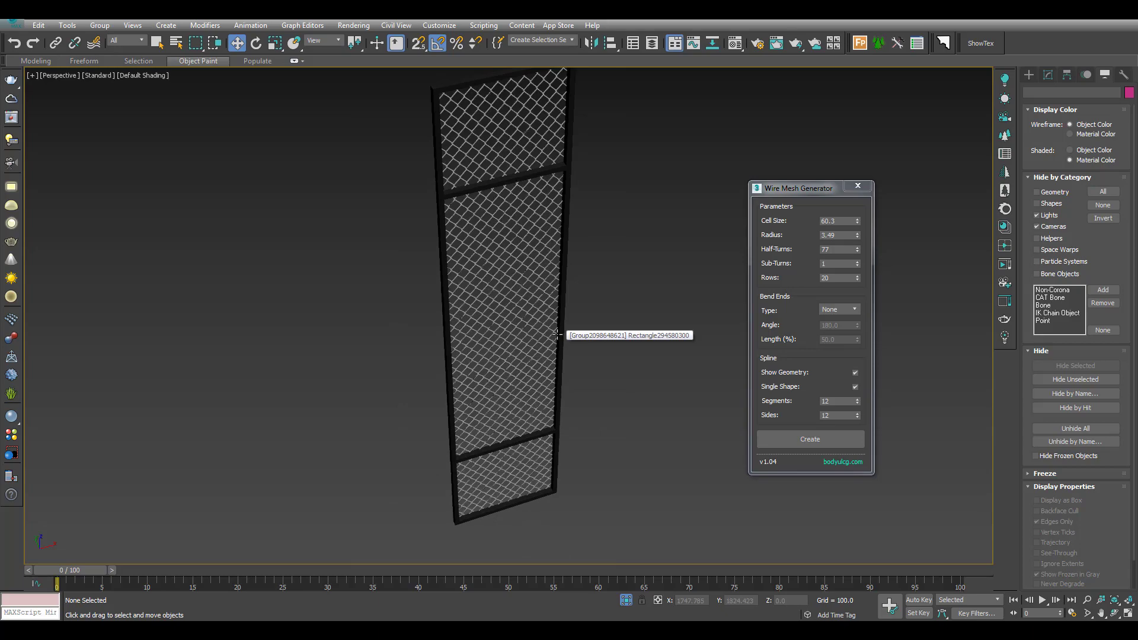
pyautogui.keyDown('alt'); pyautogui.moveTo(510, 335); pyautogui.dragTo(499, 311, button='middle'); pyautogui.keyUp('alt')
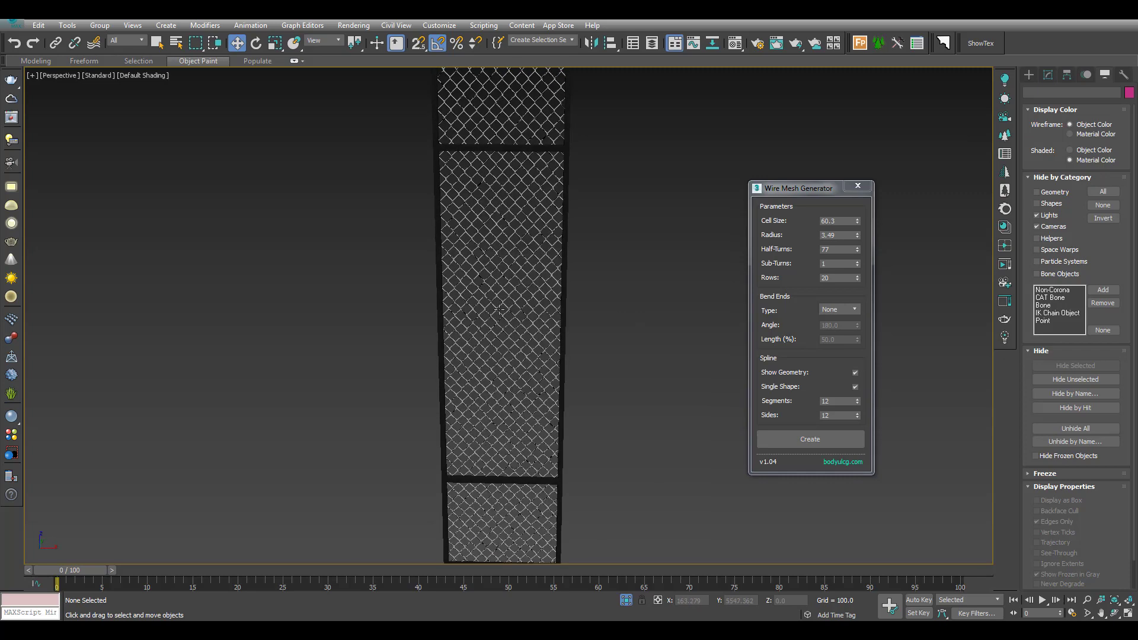
pyautogui.scroll(5, 500, 310)
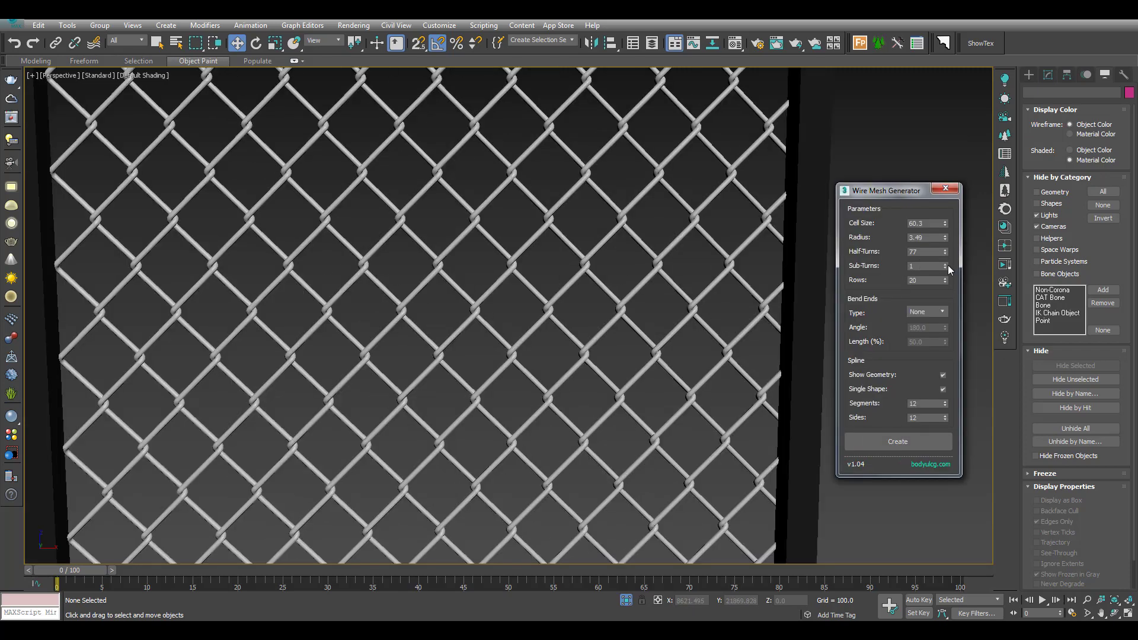
pyautogui.click(945, 265)
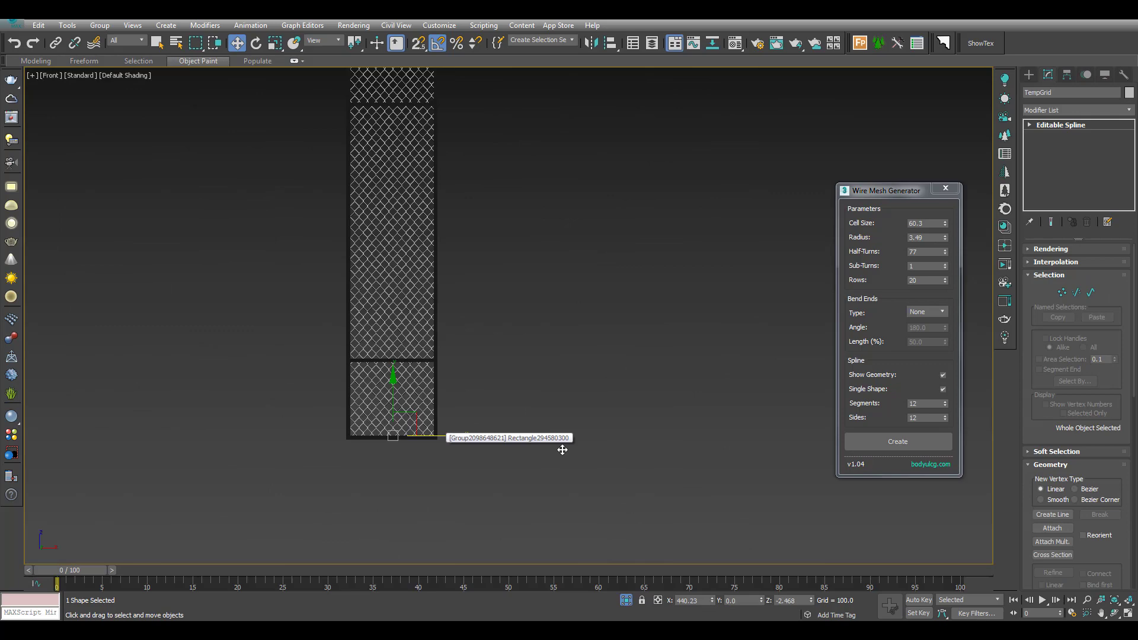
# Copy the wire mesh beside the frame and move the copy's two outermost splines outward along X.
pyautogui.keyDown('shift'); pyautogui.moveTo(425, 381); pyautogui.dragTo(549, 381); pyautogui.keyUp('shift')
pyautogui.click(569, 369)
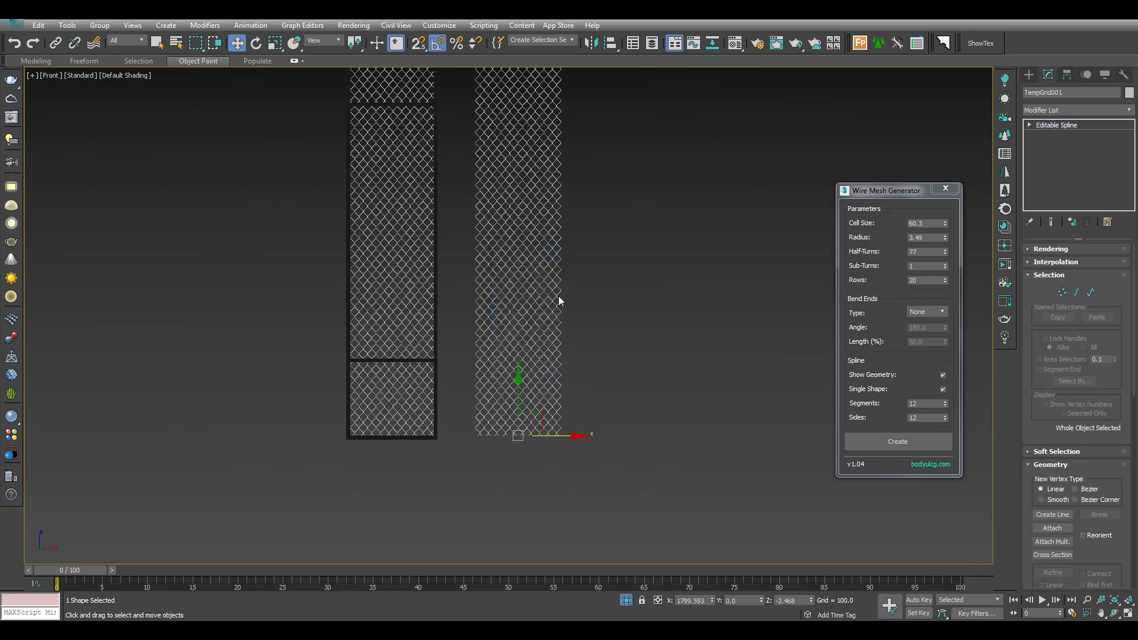
pyautogui.scroll(4, 555, 291)
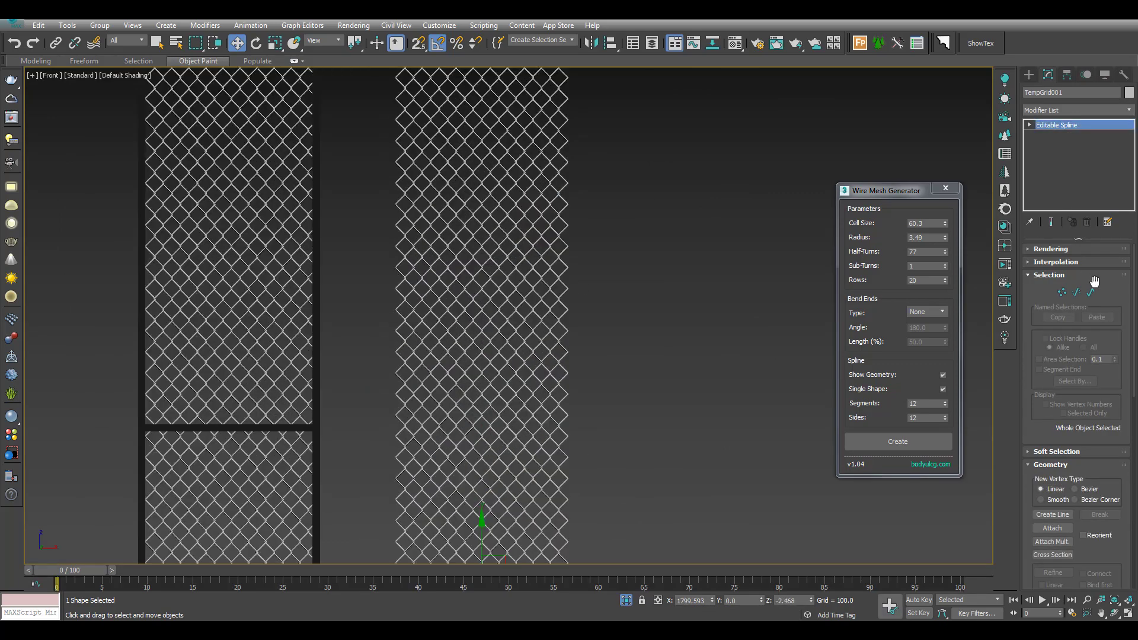
pyautogui.click(1091, 293)
pyautogui.scroll(4, 570, 201)
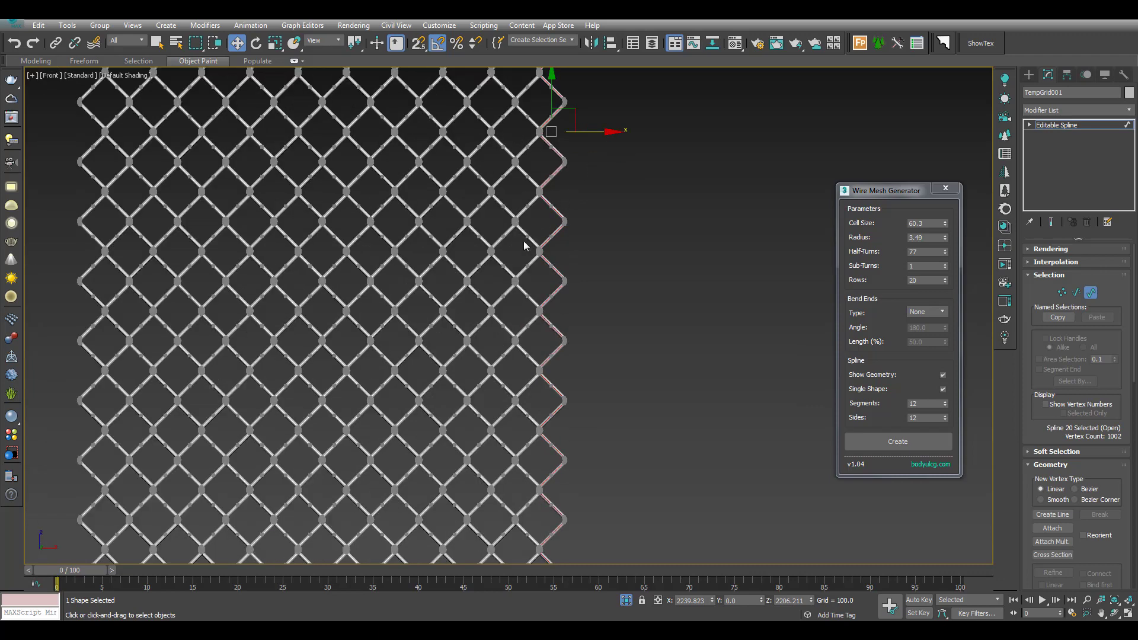
pyautogui.keyDown('ctrl'); pyautogui.click(559, 151); pyautogui.keyUp('ctrl')
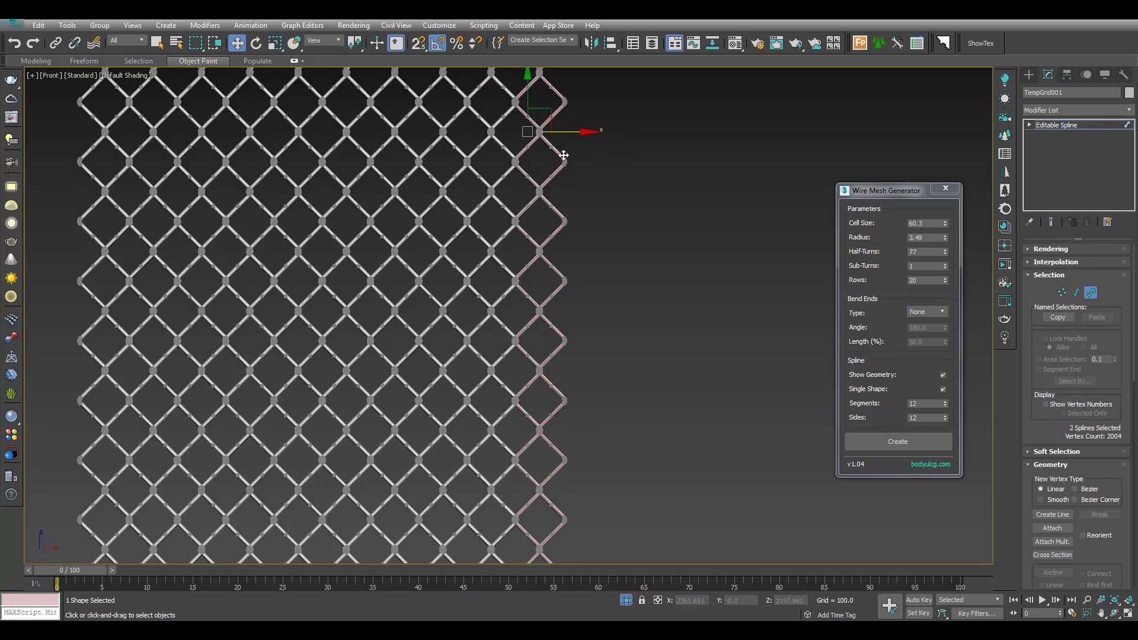
pyautogui.moveTo(566, 132); pyautogui.dragTo(694, 134)
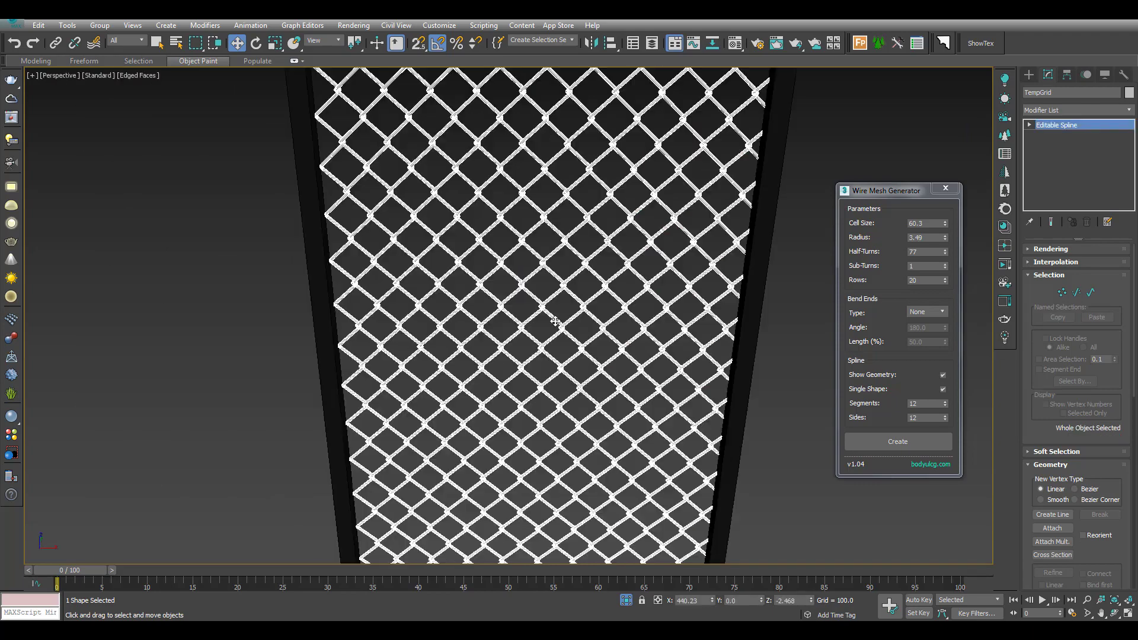
# Reduce the original wire mesh's segments to 11 and its sides to 4.
pyautogui.scroll(5, 649, 323)
pyautogui.moveTo(645, 320); pyautogui.dragTo(648, 292, button='middle')
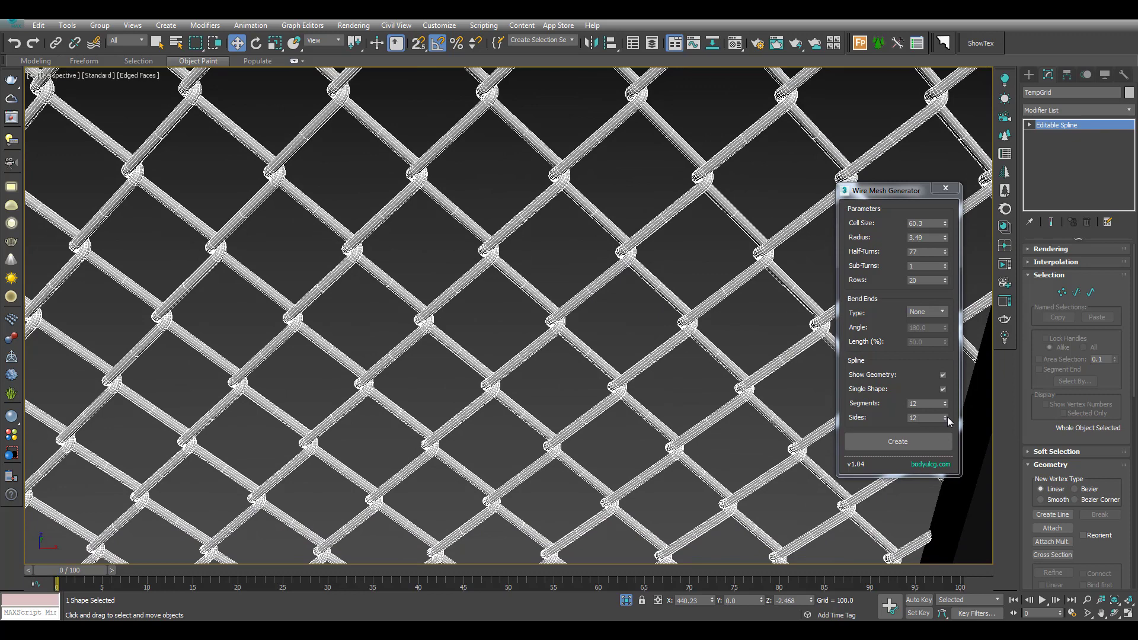
pyautogui.moveTo(944, 415); pyautogui.dragTo(944, 425)
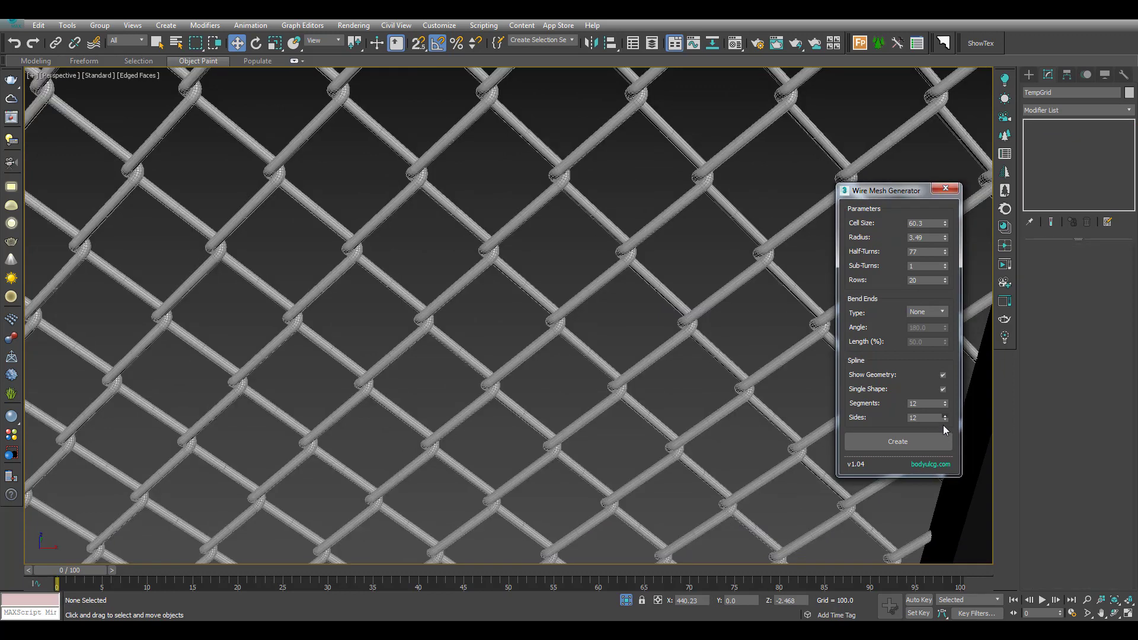
pyautogui.rightClick(944, 418)
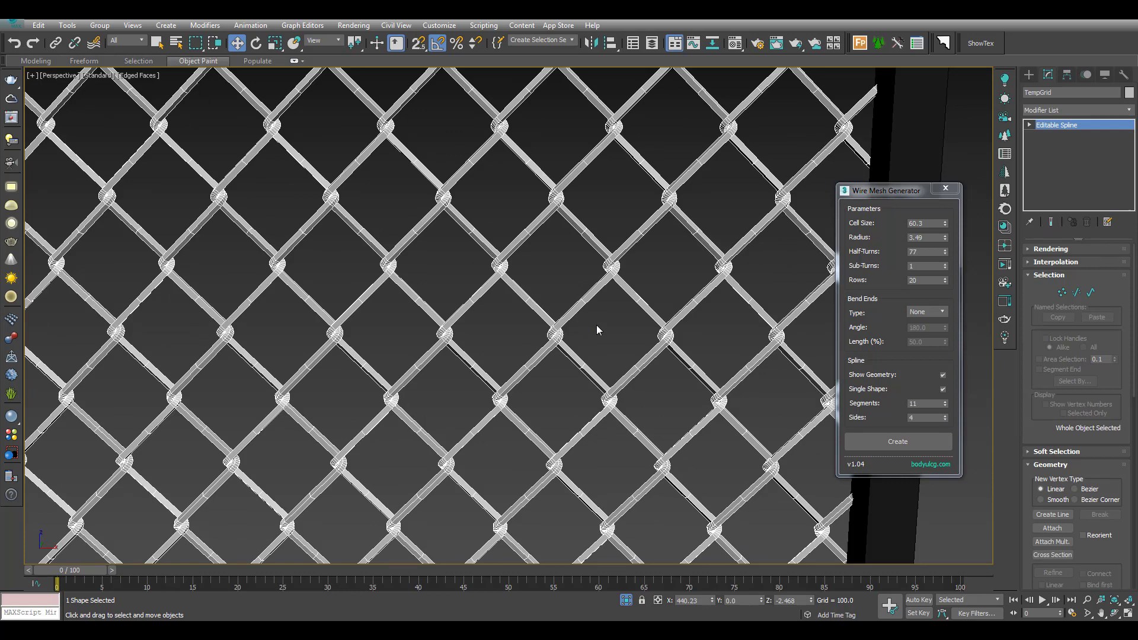
pyautogui.moveTo(614, 345); pyautogui.dragTo(621, 307, button='middle')
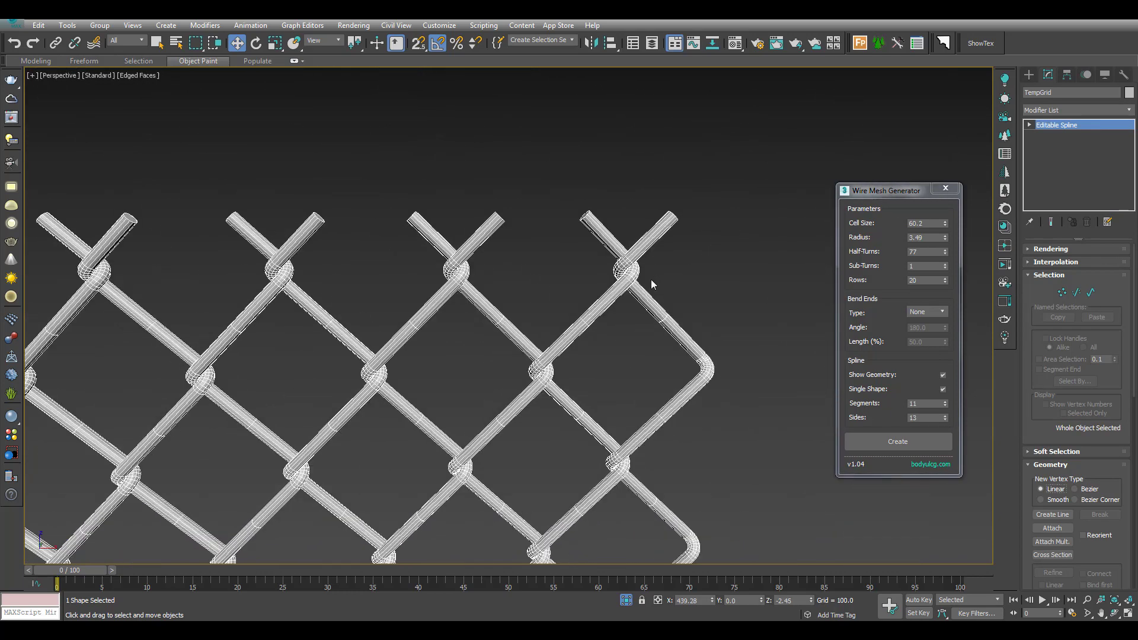
# Bend the wire mesh's ends with the Up type, an angle of about 187.6 and a length of 10%.
pyautogui.click(928, 312)
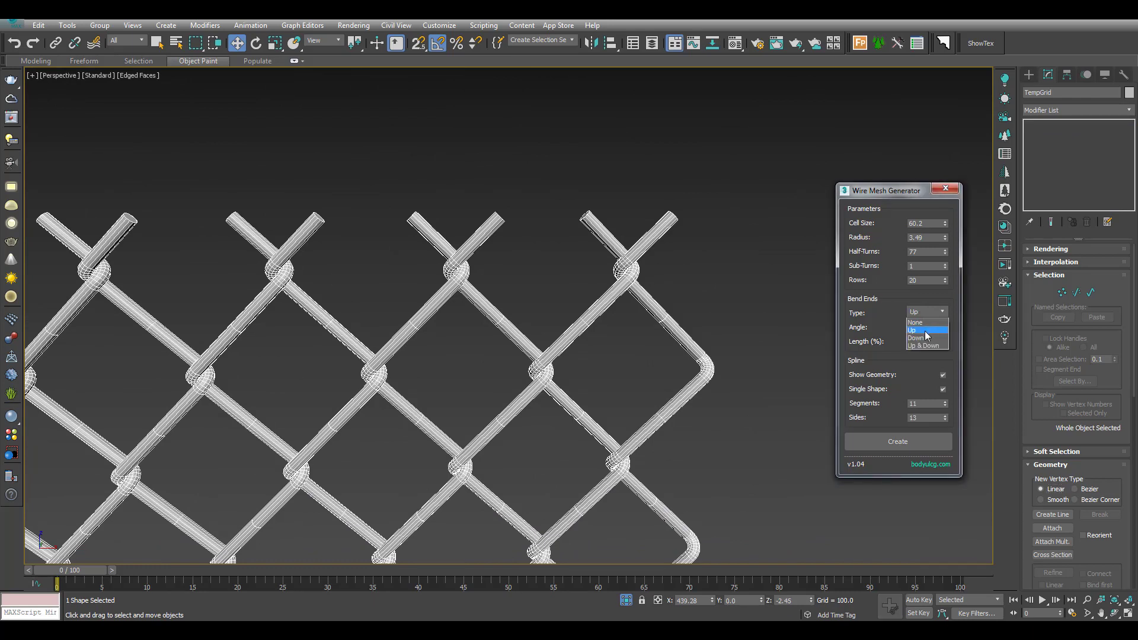
pyautogui.click(927, 331)
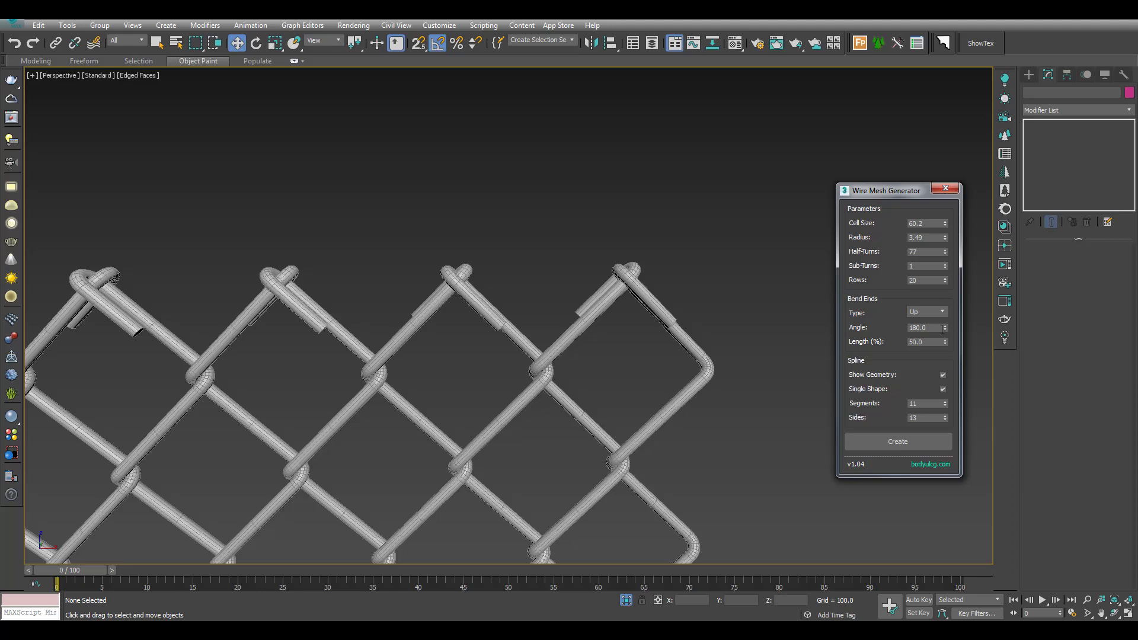
pyautogui.click(946, 330)
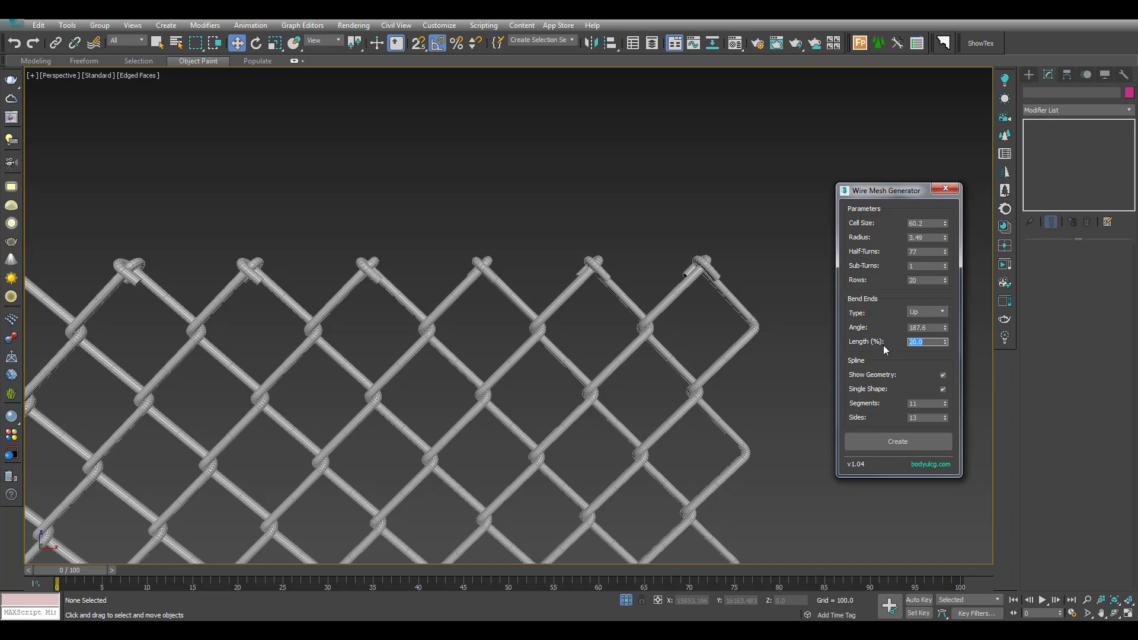
pyautogui.write('10')
pyautogui.press('Return')
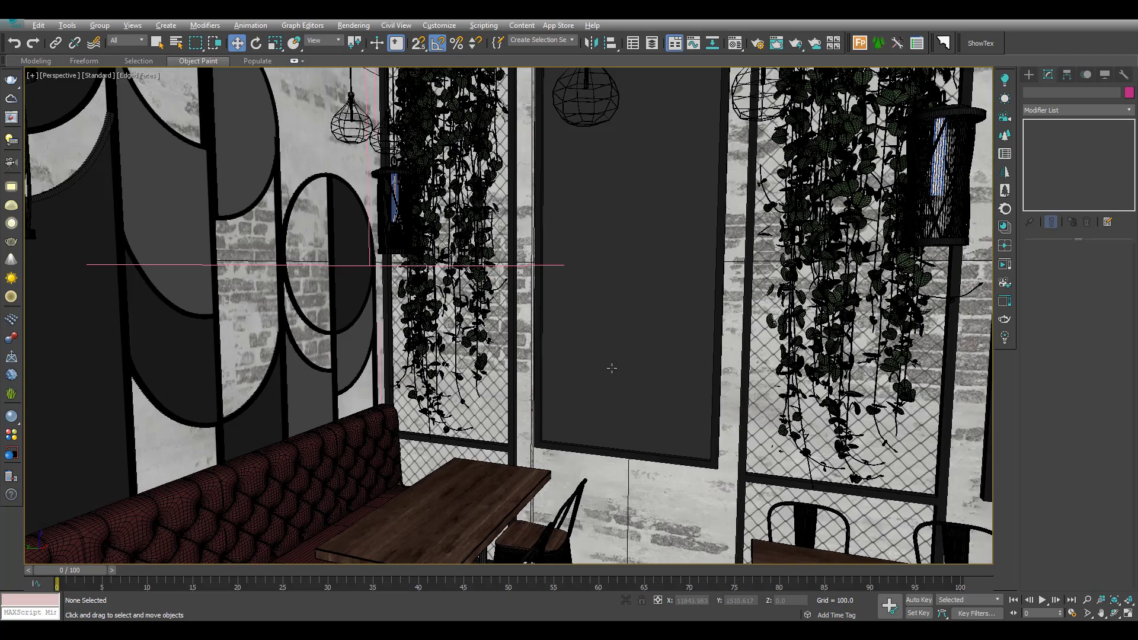
# Examine the finished wire mesh panels between the wall frames from several angles around the restaurant scene.
pyautogui.scroll(-3, 612, 368)
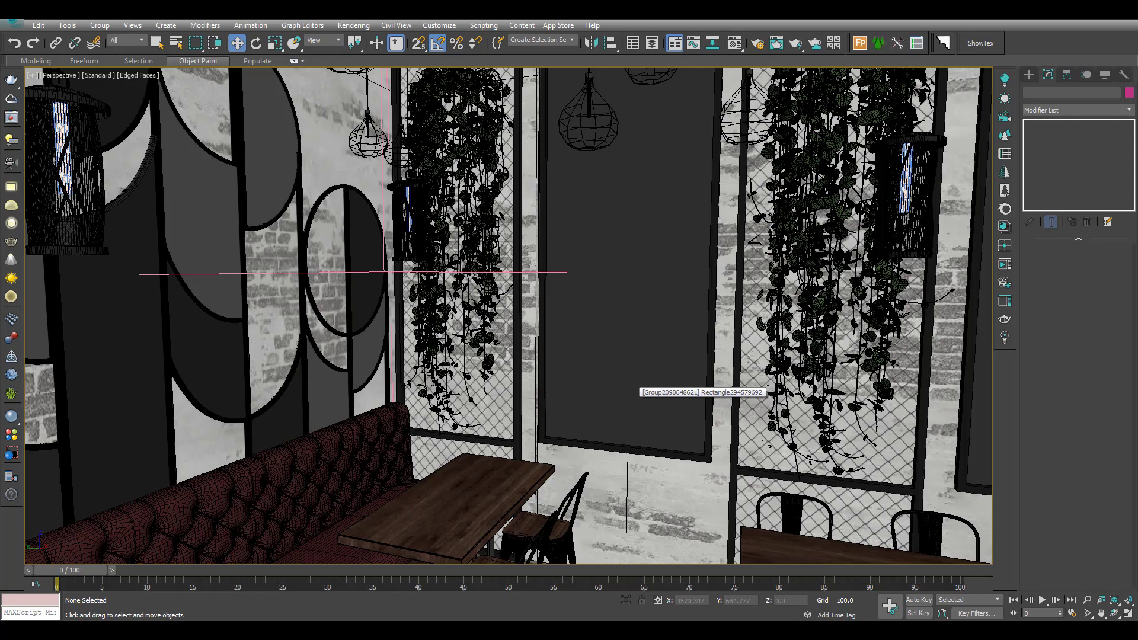
pyautogui.keyDown('alt'); pyautogui.moveTo(638, 381); pyautogui.dragTo(569, 383, button='middle'); pyautogui.keyUp('alt')
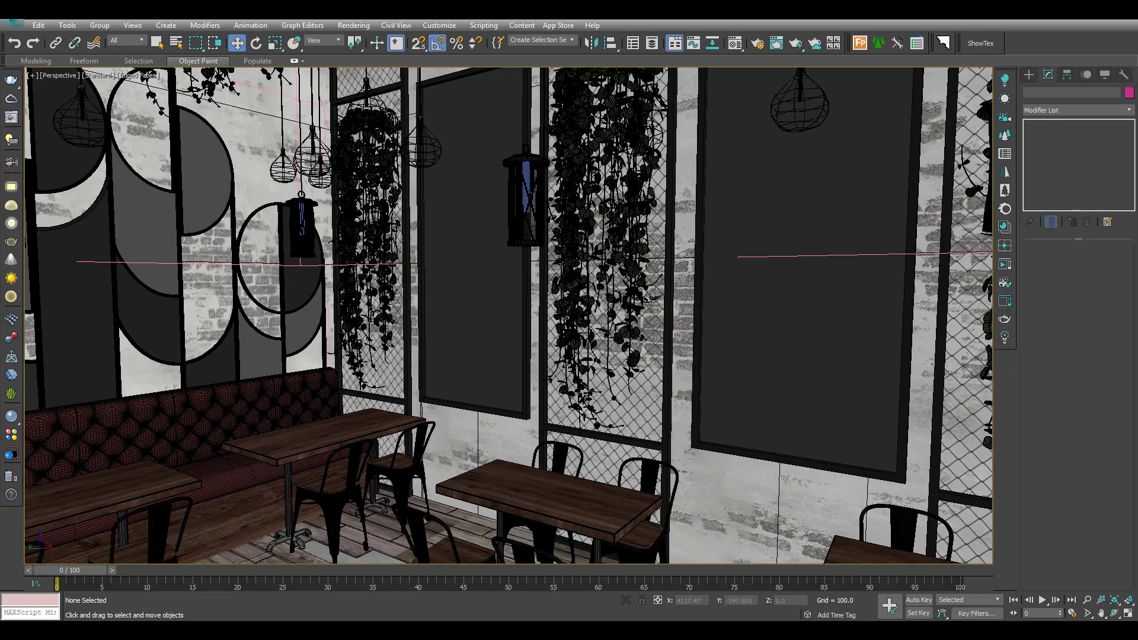
pyautogui.scroll(4, 636, 385)
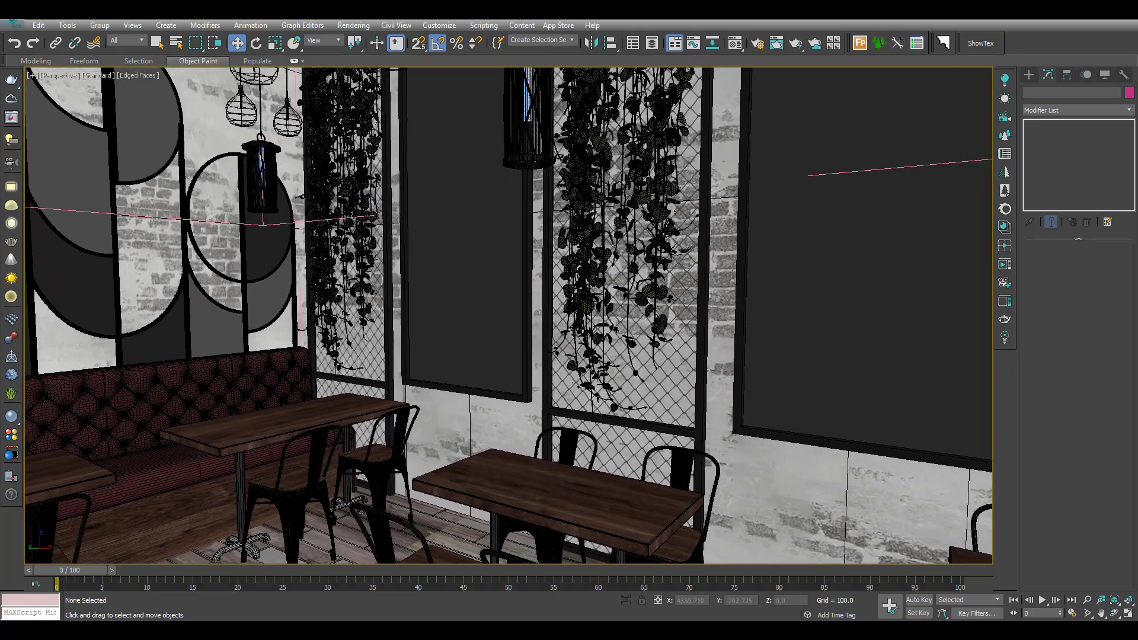
pyautogui.scroll(3, 530, 462)
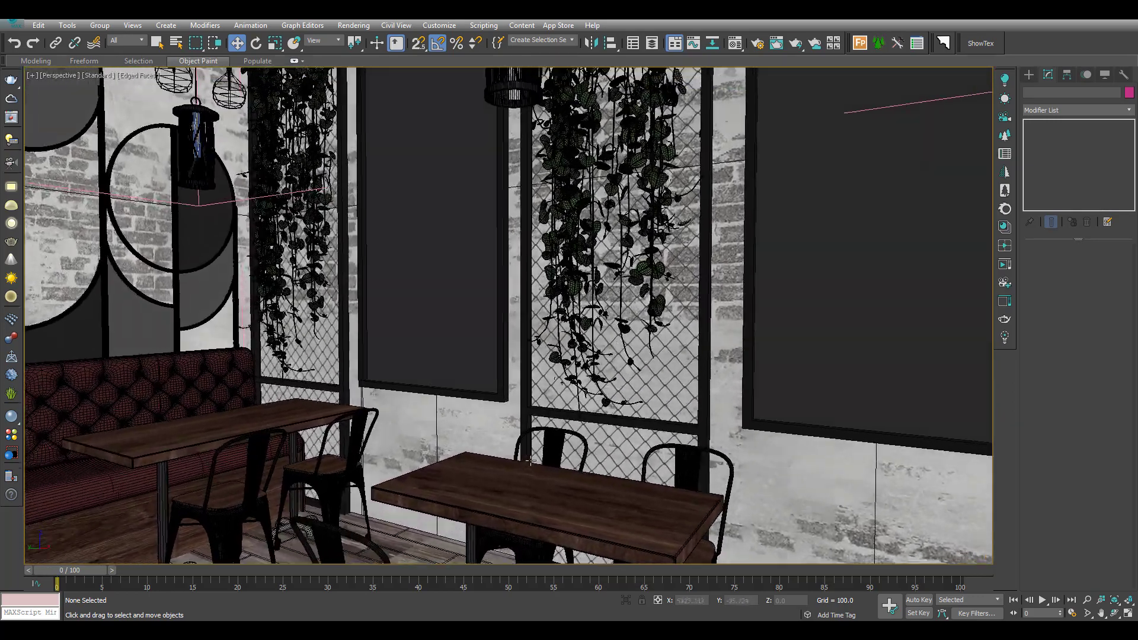
pyautogui.keyDown('alt'); pyautogui.moveTo(531, 460); pyautogui.dragTo(669, 473, button='middle'); pyautogui.keyUp('alt')
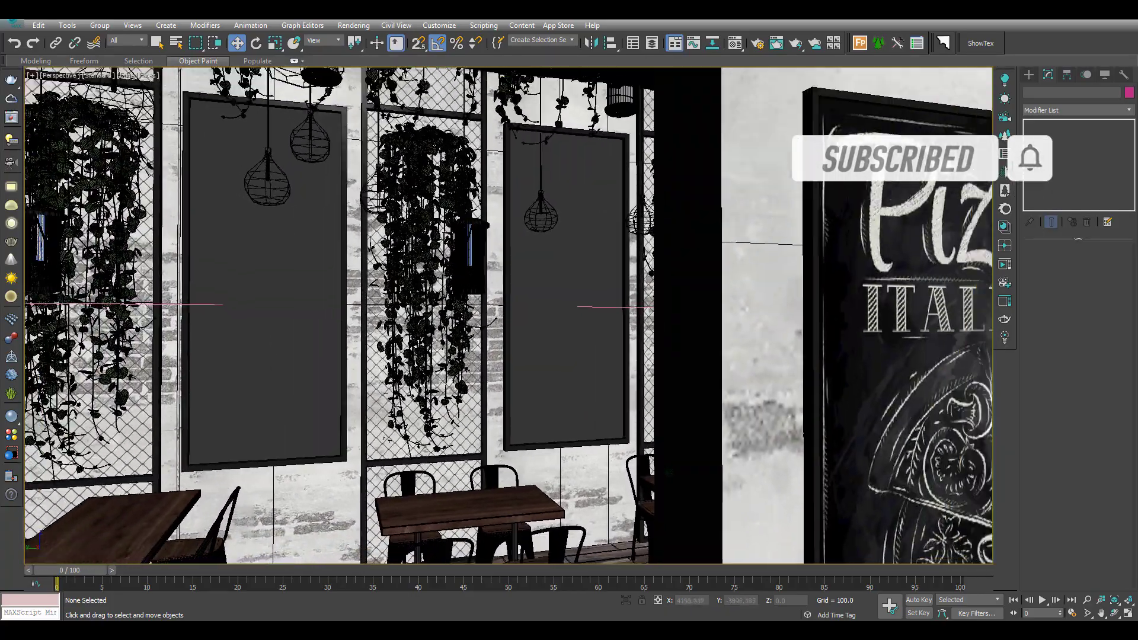